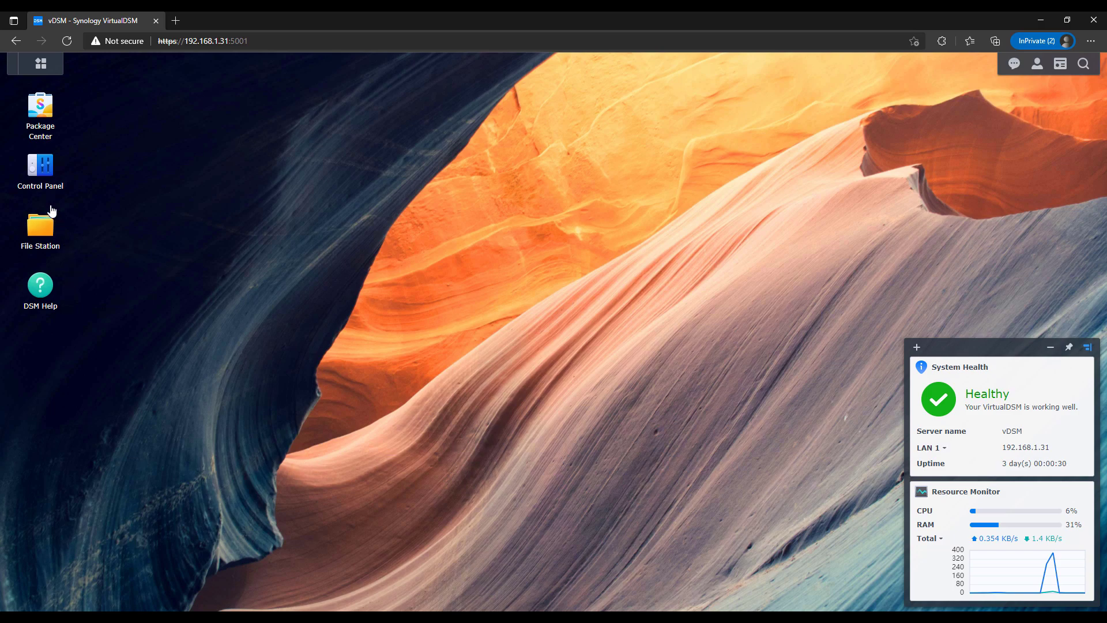
Open the Control Panel's Login Portal page showing DSM ports 5000 (HTTP) and 5001 (HTTPS).
click(42, 185)
scroll(234, 346, down, 1)
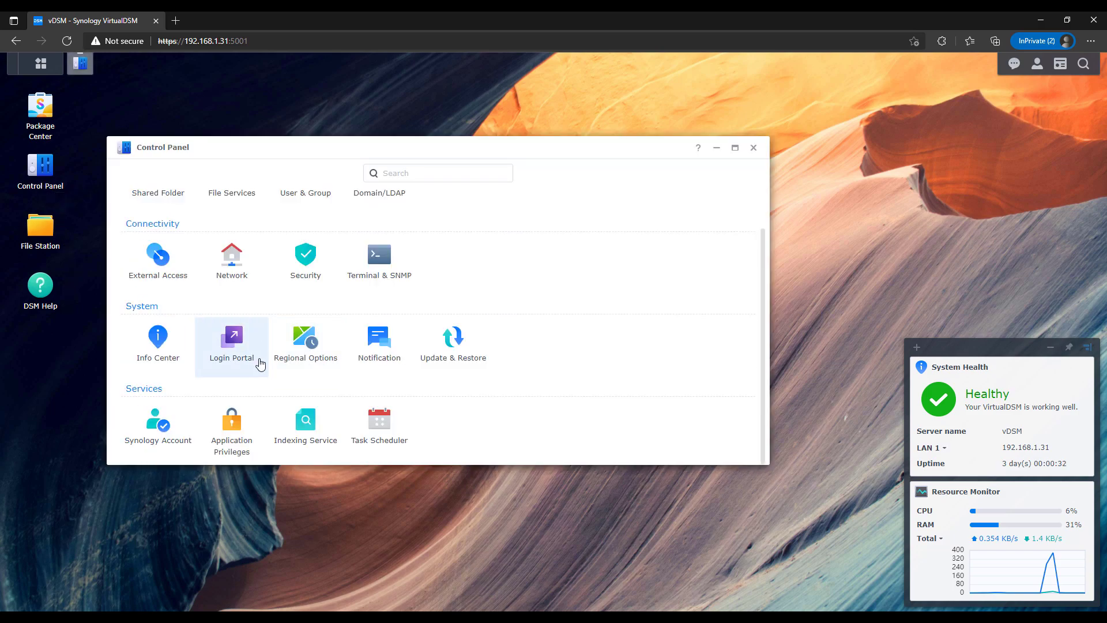
click(232, 345)
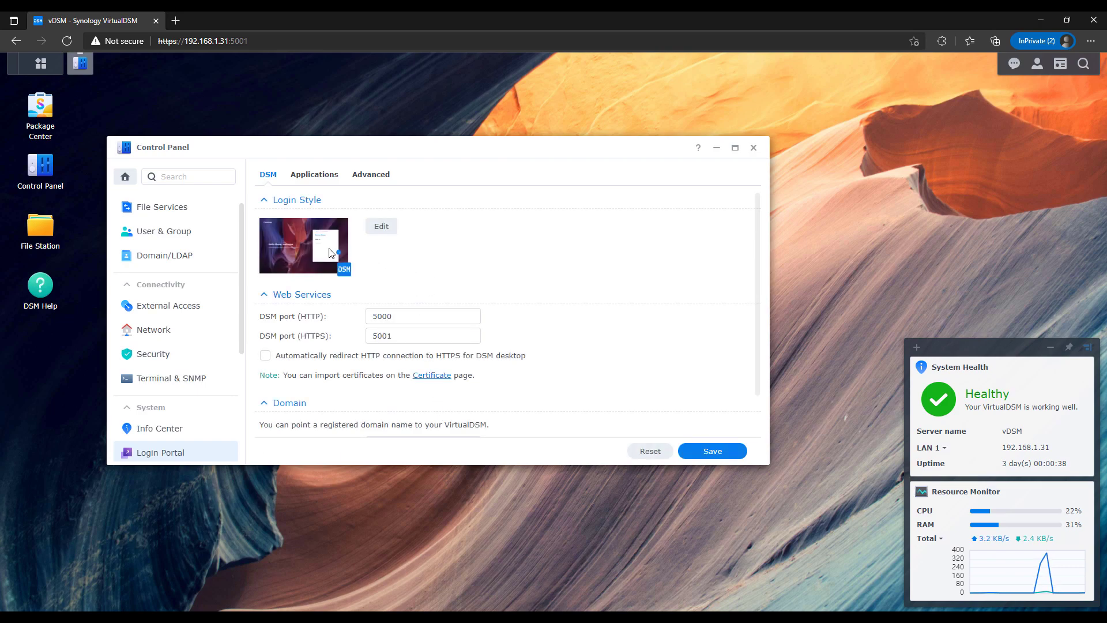
click(379, 227)
click(302, 243)
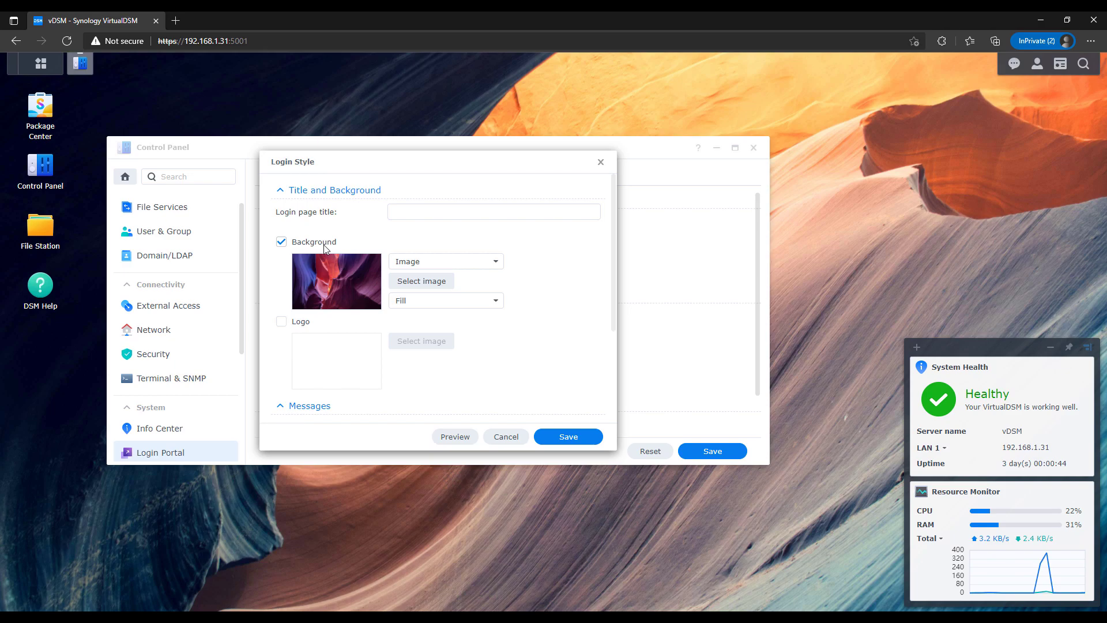
scroll(400, 241, down, 2)
scroll(401, 242, down, 1)
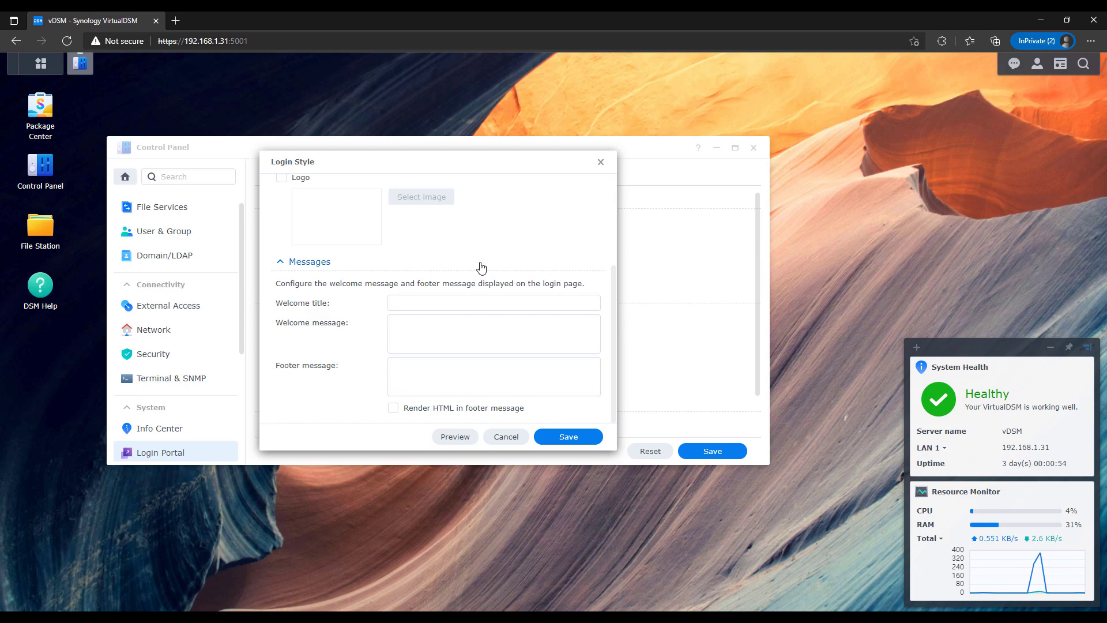
click(508, 436)
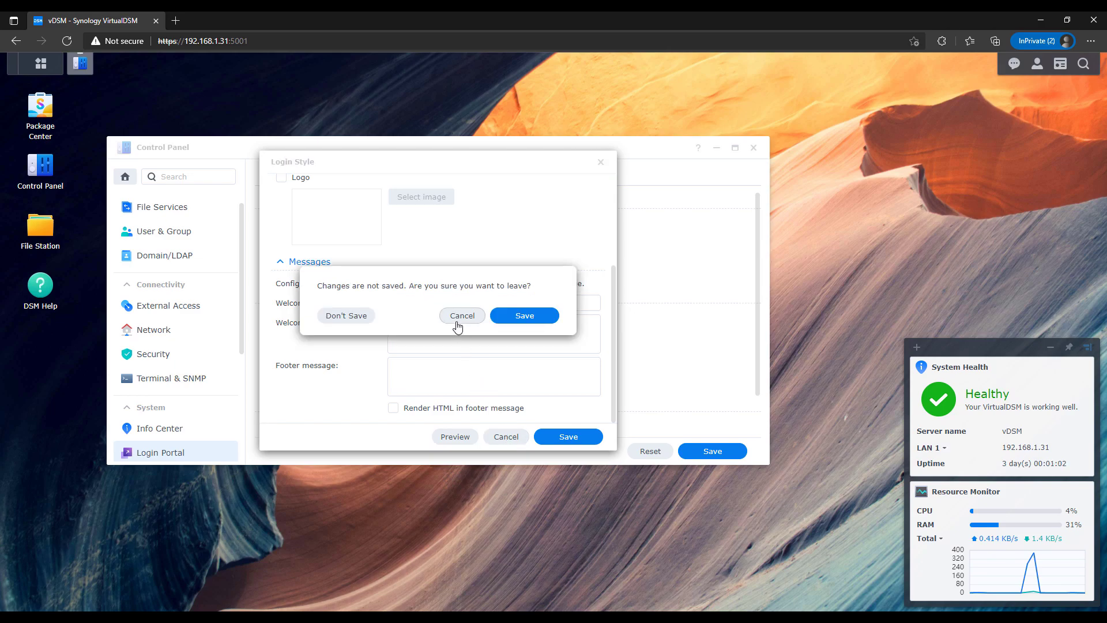
click(368, 317)
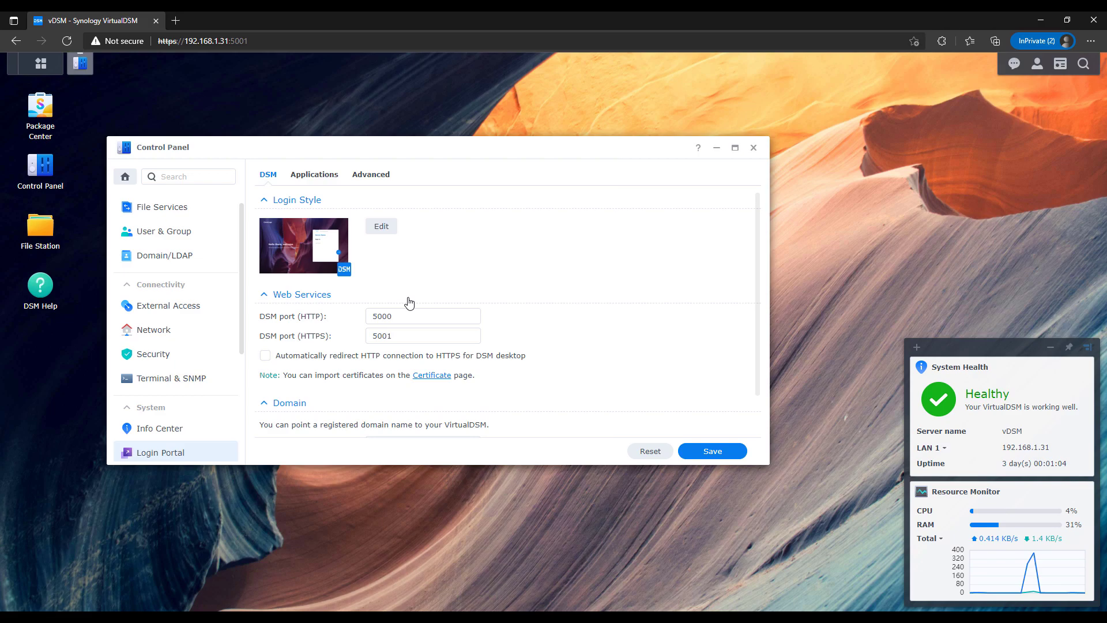
click(460, 295)
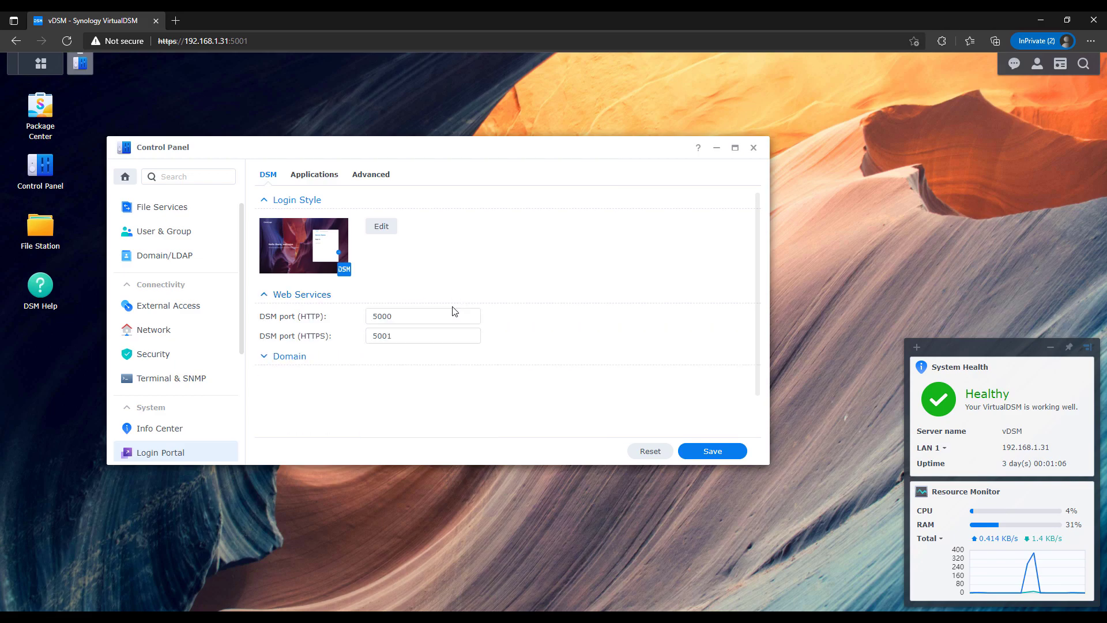
click(356, 405)
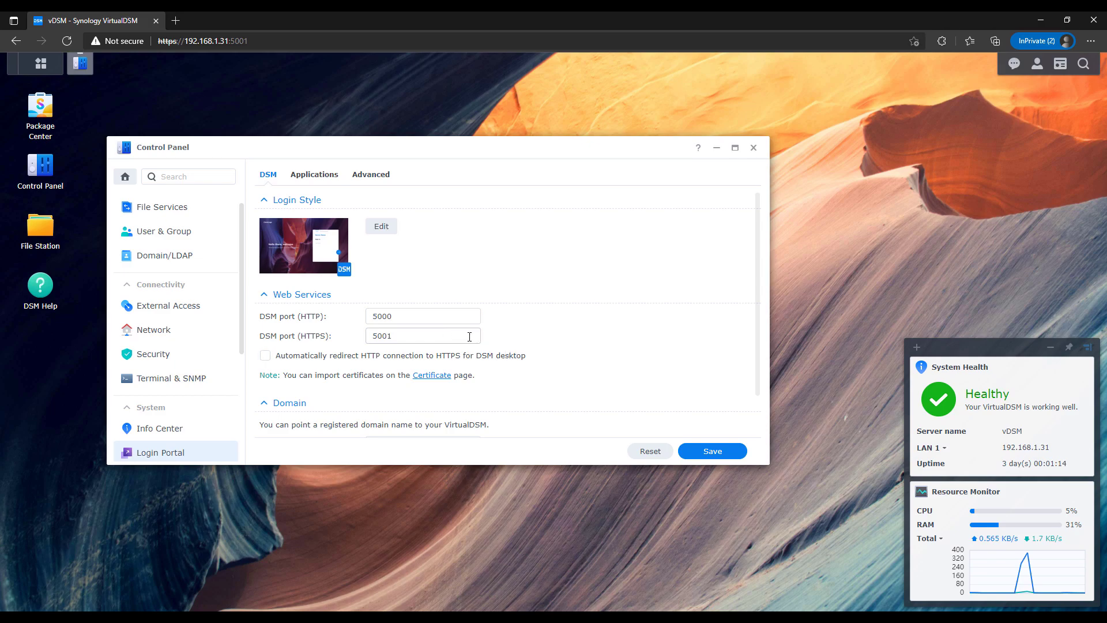
scroll(473, 339, down, 1)
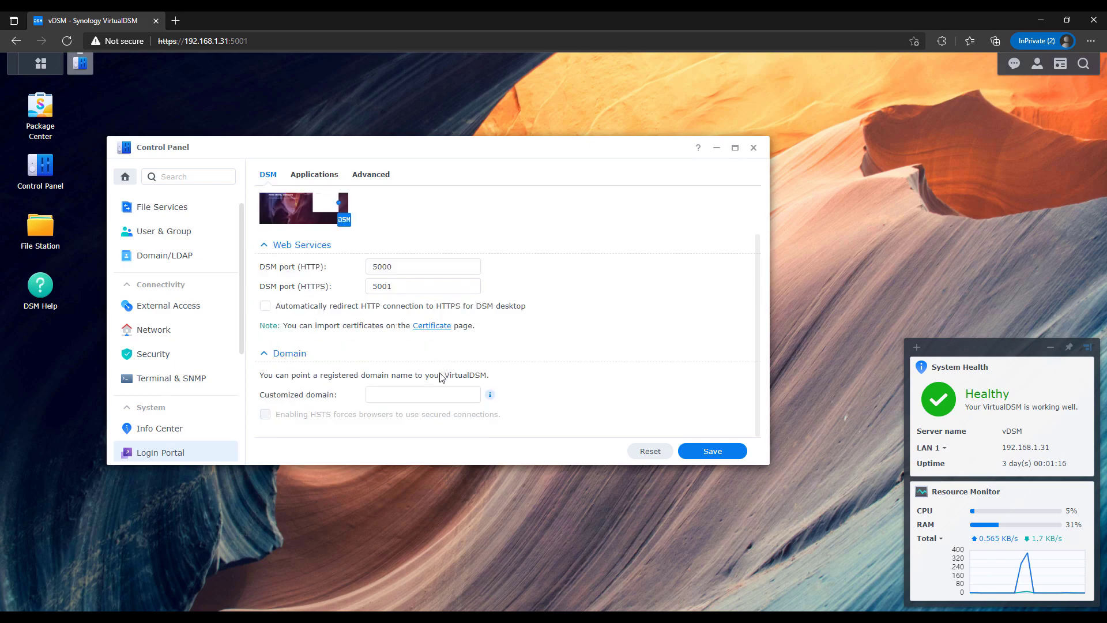
mouse_move(490, 397)
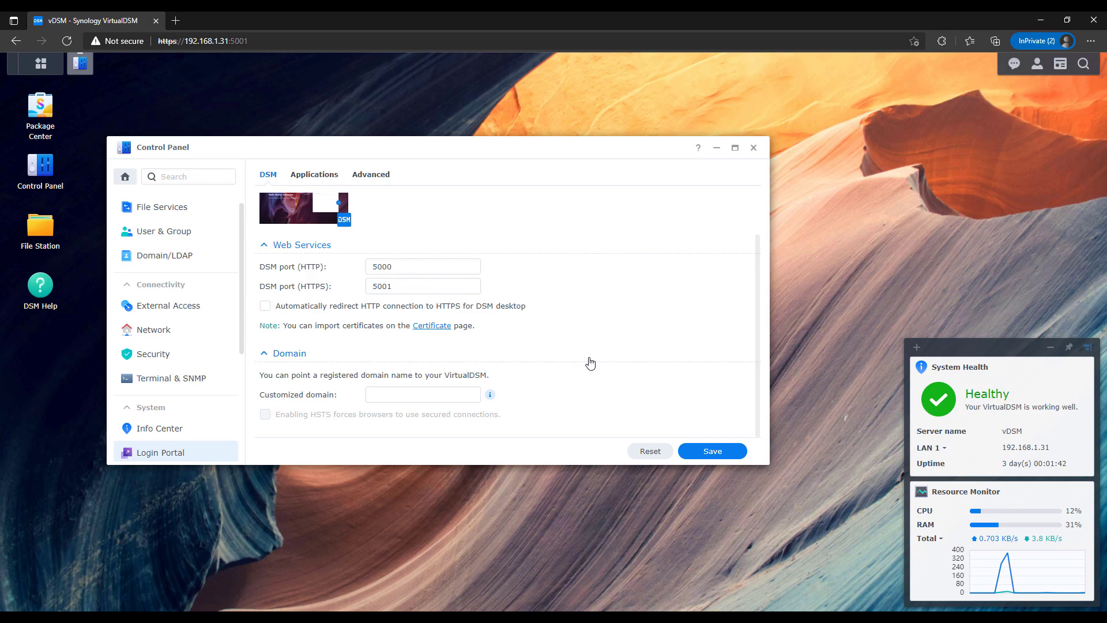
scroll(590, 362, up, 1)
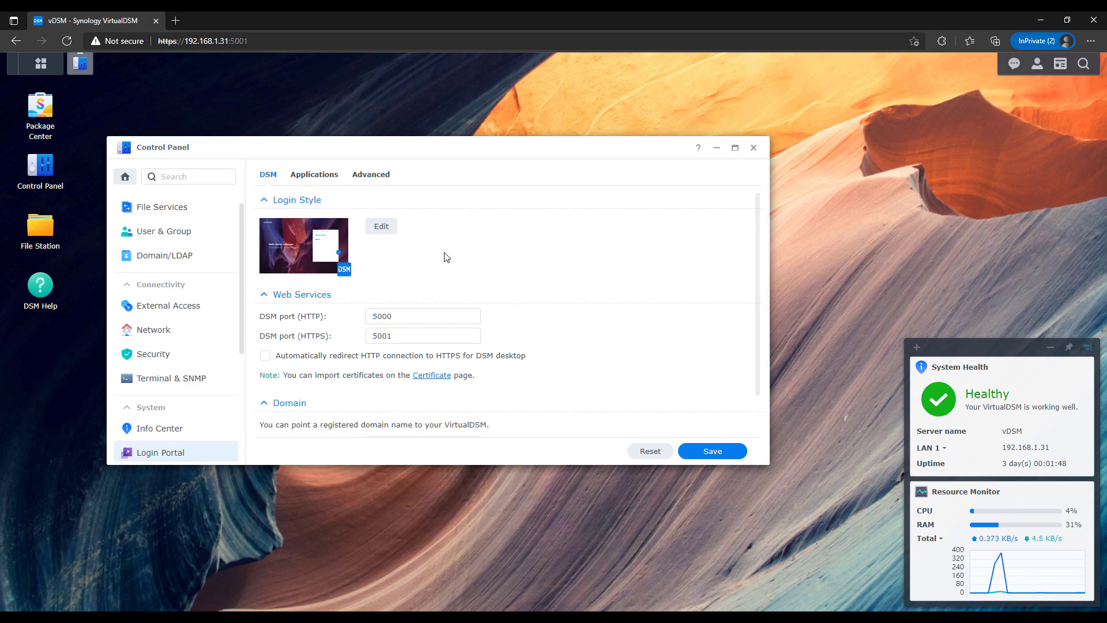
Show the Applications portal list and select Active Backup for Business Portal (alias activebackup).
click(325, 180)
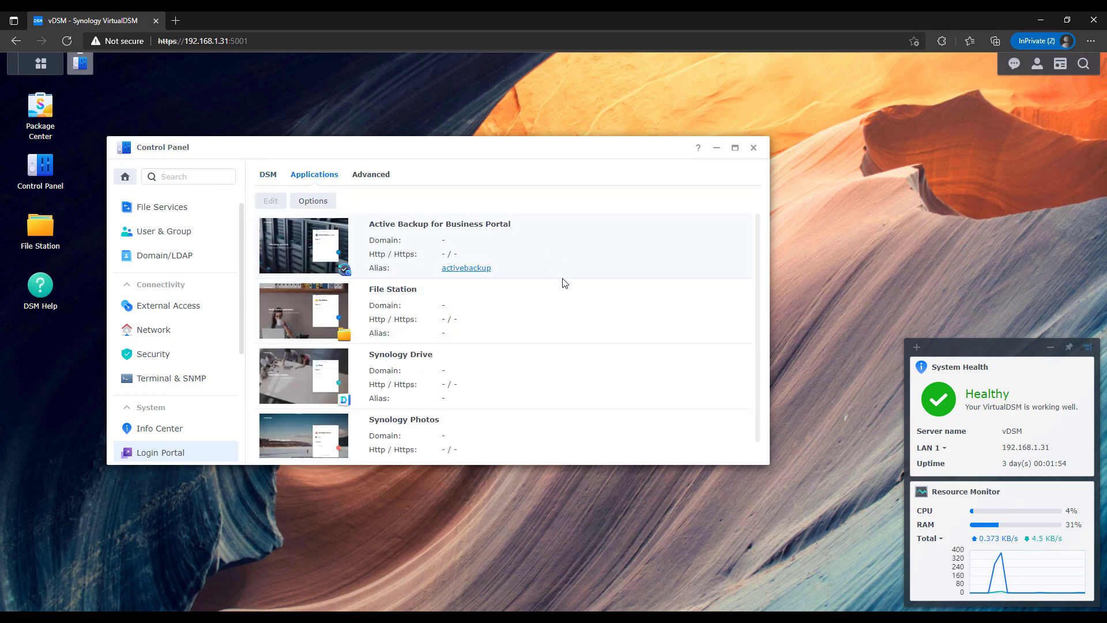
scroll(568, 299, down, 1)
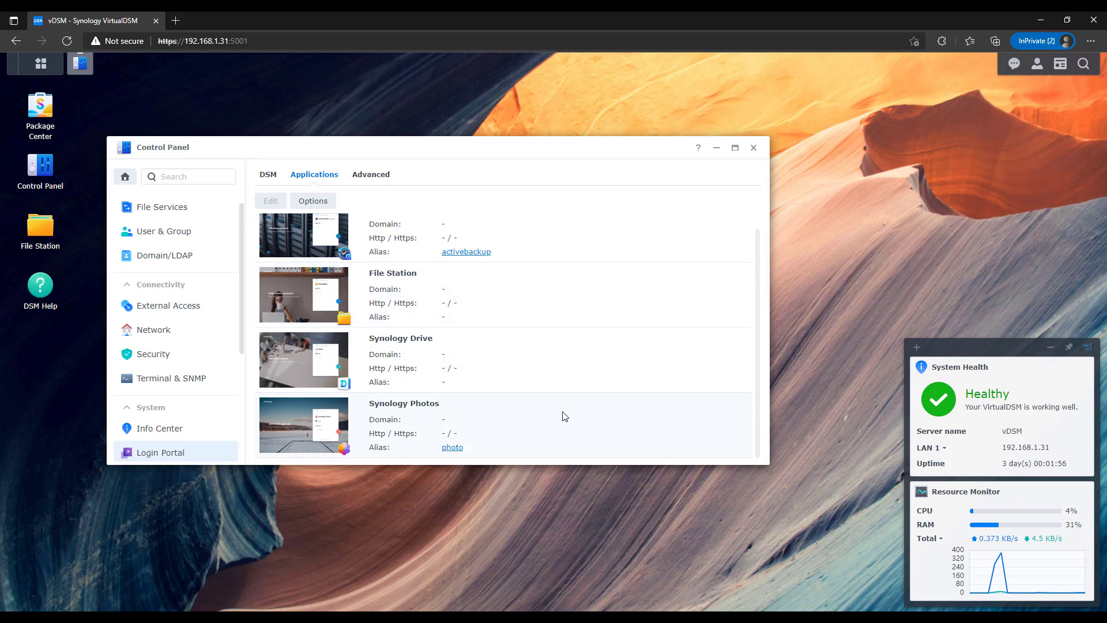
scroll(565, 380, up, 1)
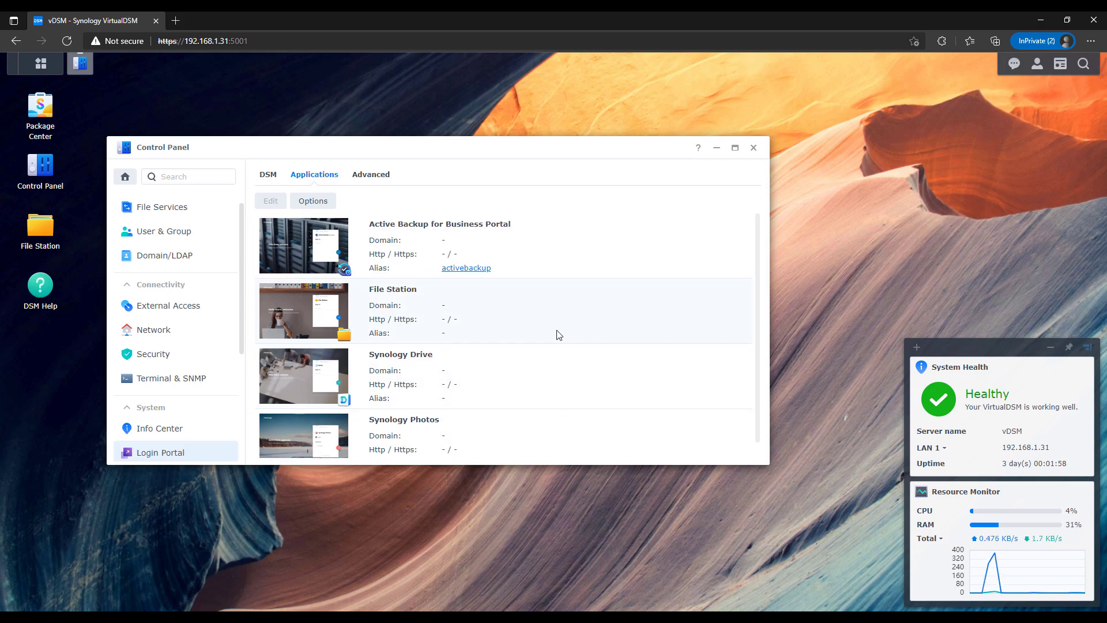
scroll(557, 335, down, 1)
scroll(559, 334, up, 1)
click(543, 264)
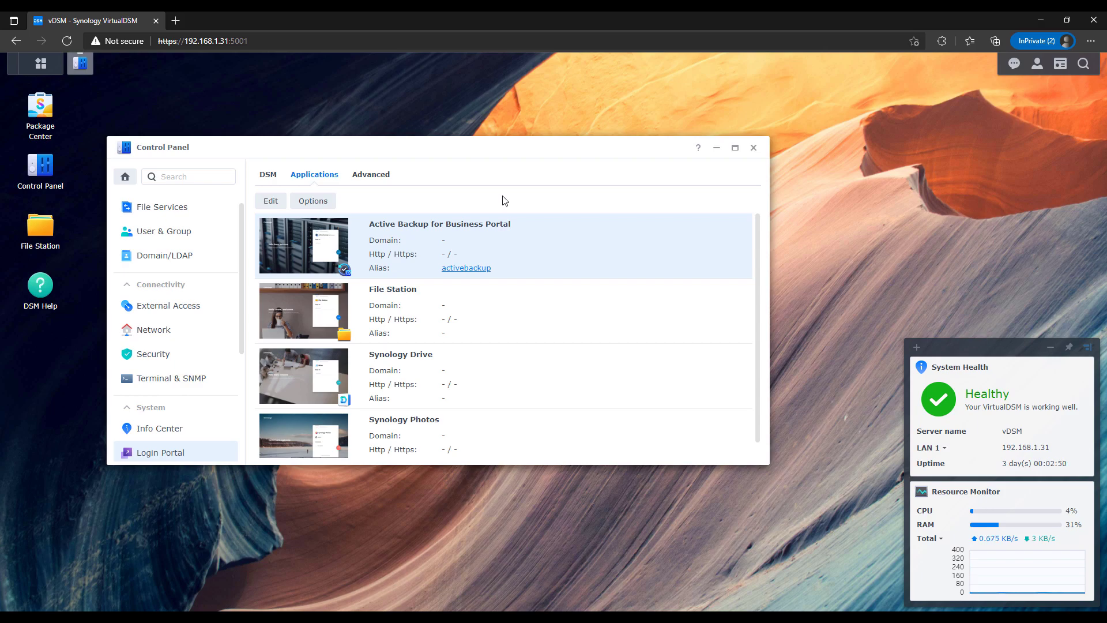
Enable a custom Background in the Active Backup portal's login style, then cancel the edit.
click(271, 200)
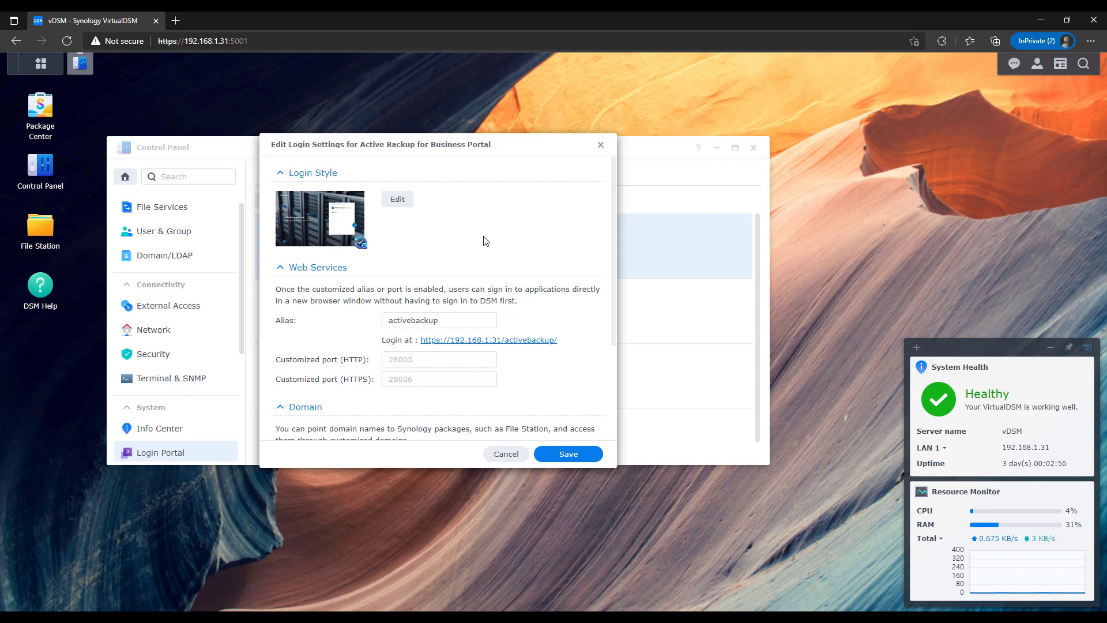
click(401, 201)
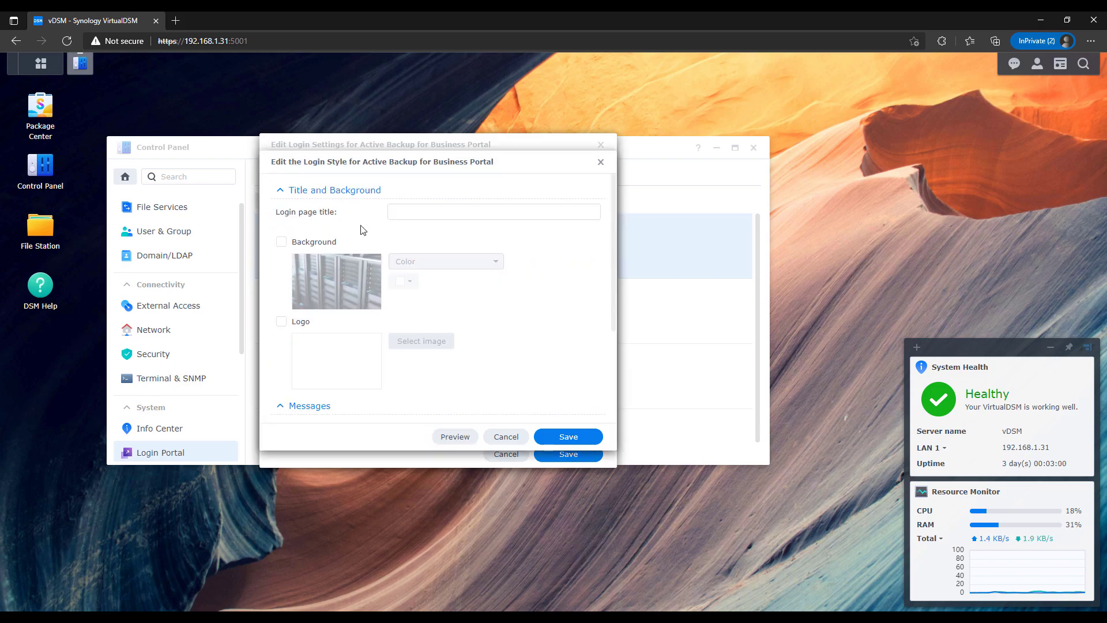
click(332, 242)
scroll(375, 292, down, 2)
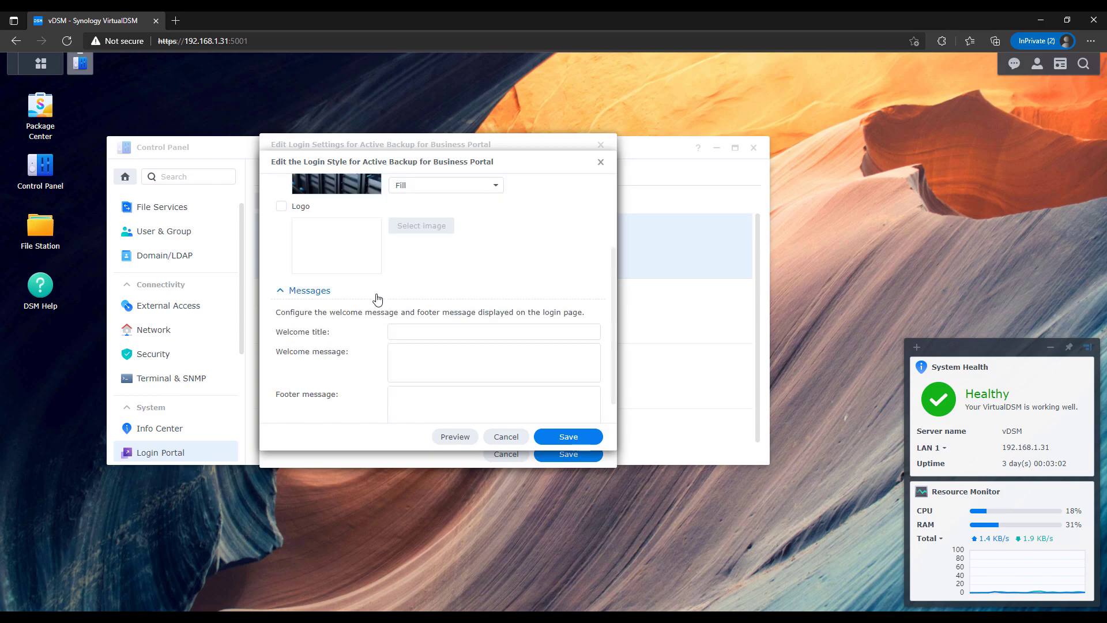
scroll(380, 297, up, 3)
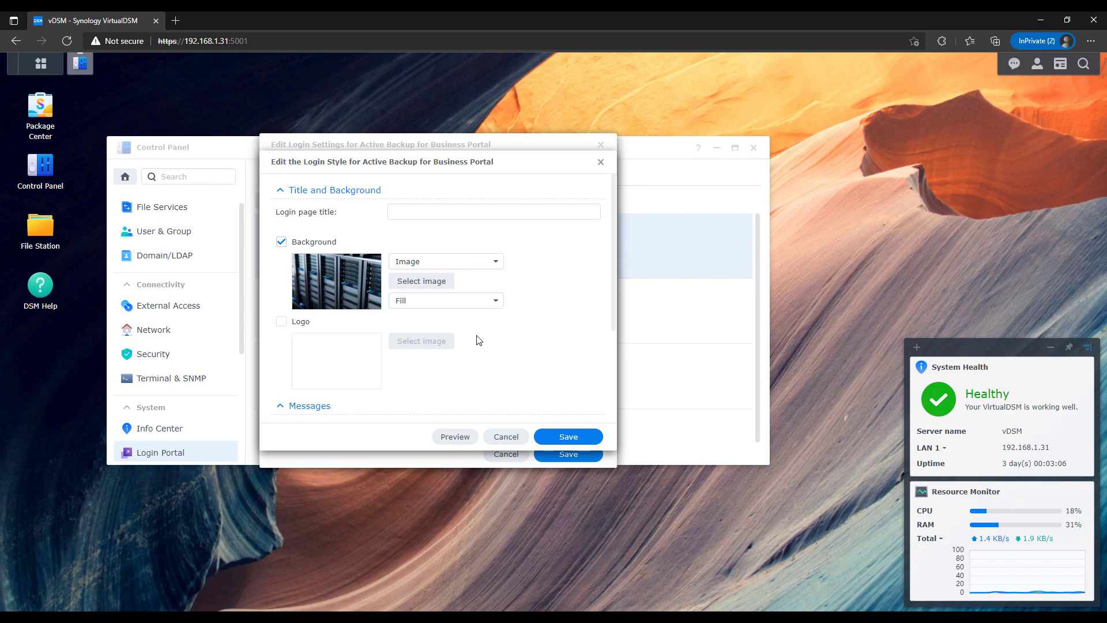
click(507, 435)
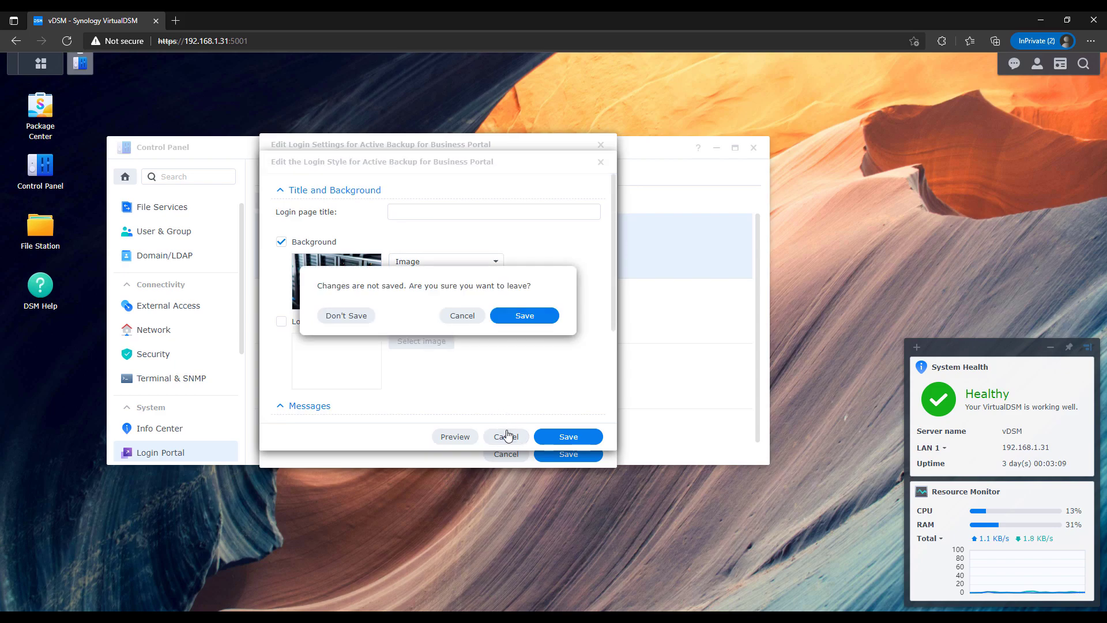
Choose Don't Save to discard the Active Backup portal's login style changes.
click(347, 316)
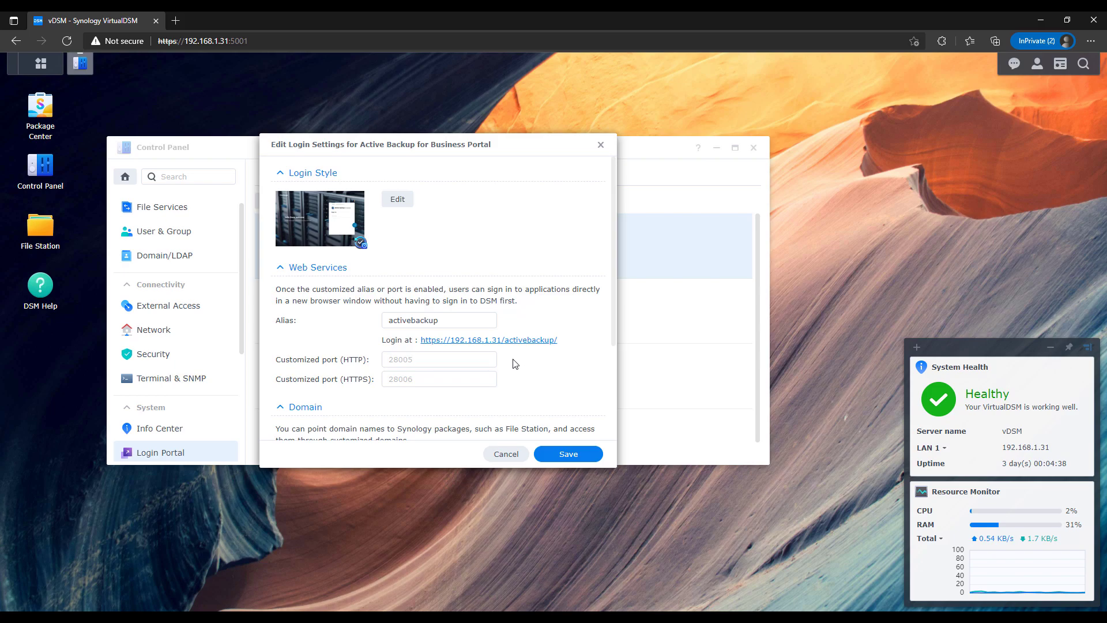
Close the Active Backup portal's login settings without changing its customized HTTPS port.
click(435, 378)
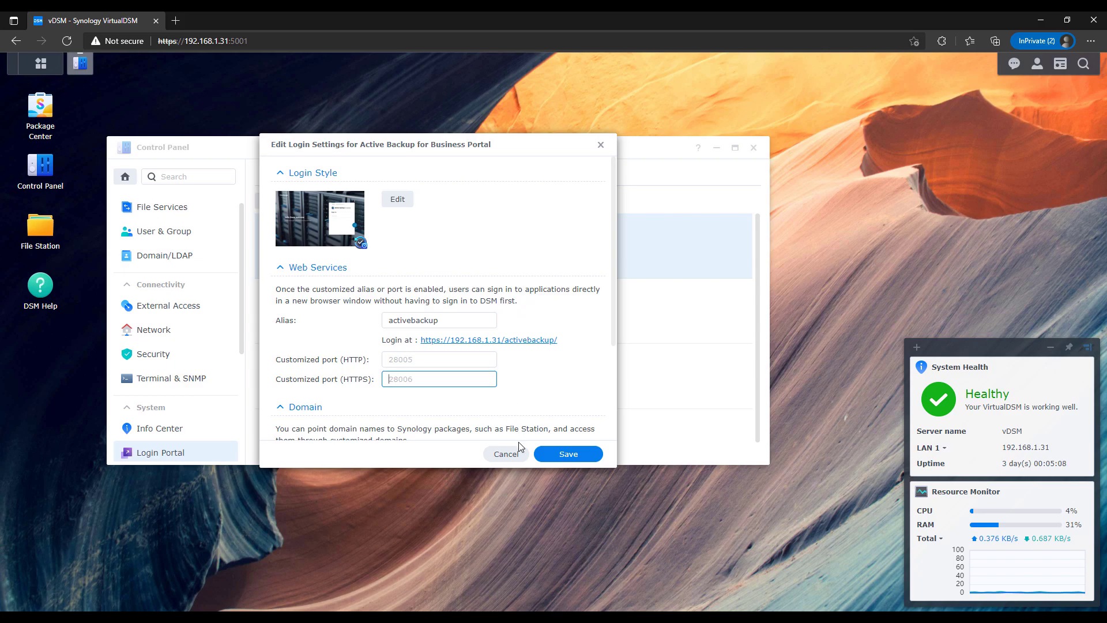
click(520, 457)
scroll(459, 398, down, 1)
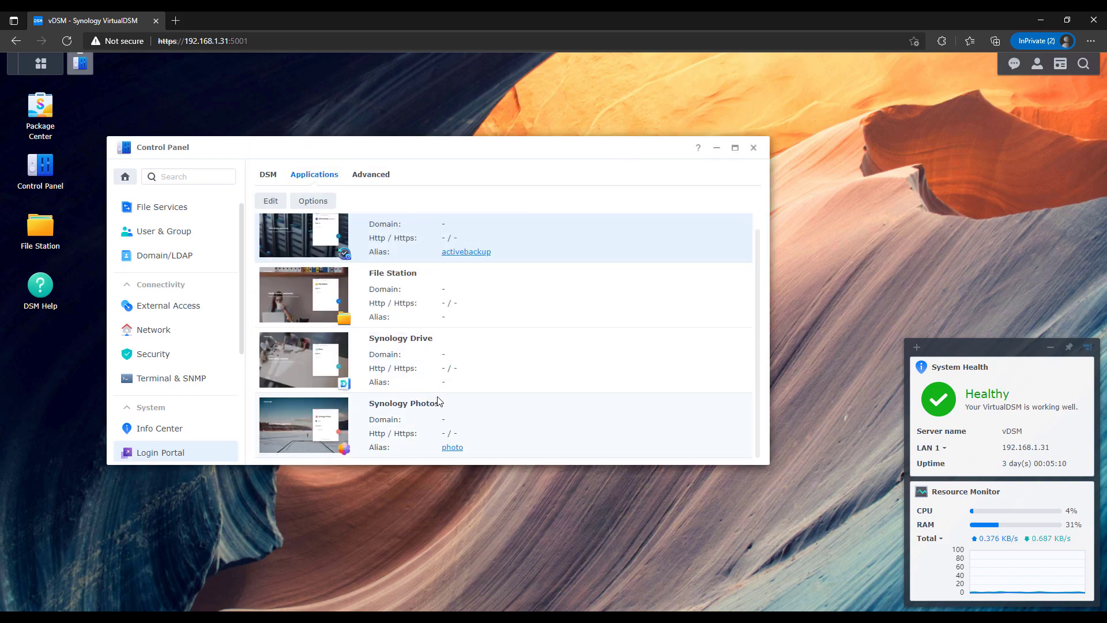
Open Synology Photos' login settings and set its customized HTTPS port to 7004.
click(459, 403)
click(276, 203)
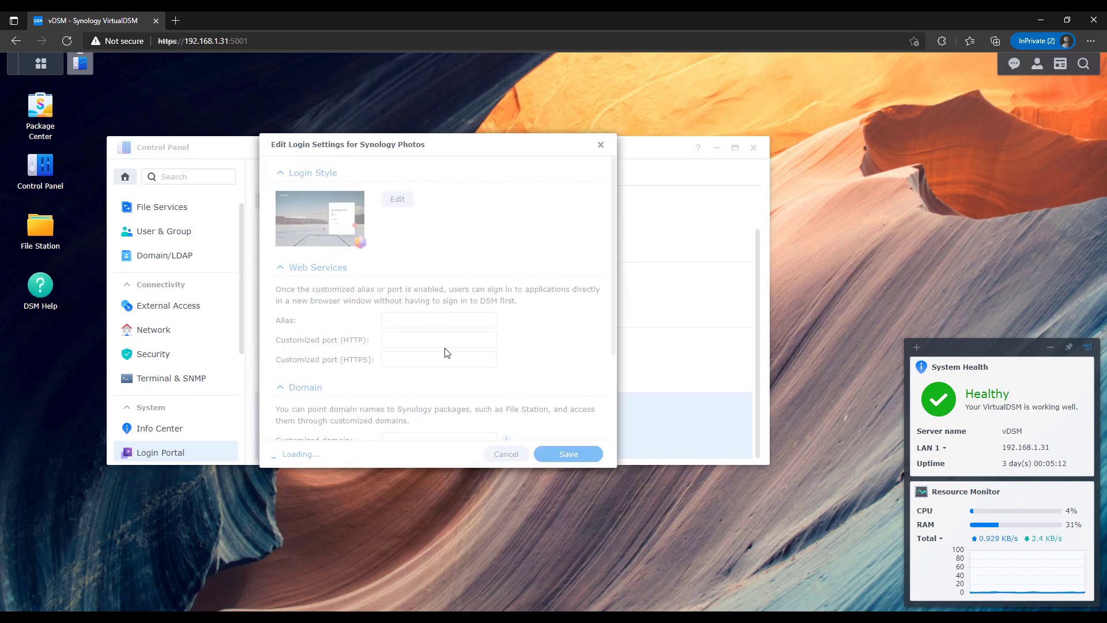
scroll(455, 362, down, 1)
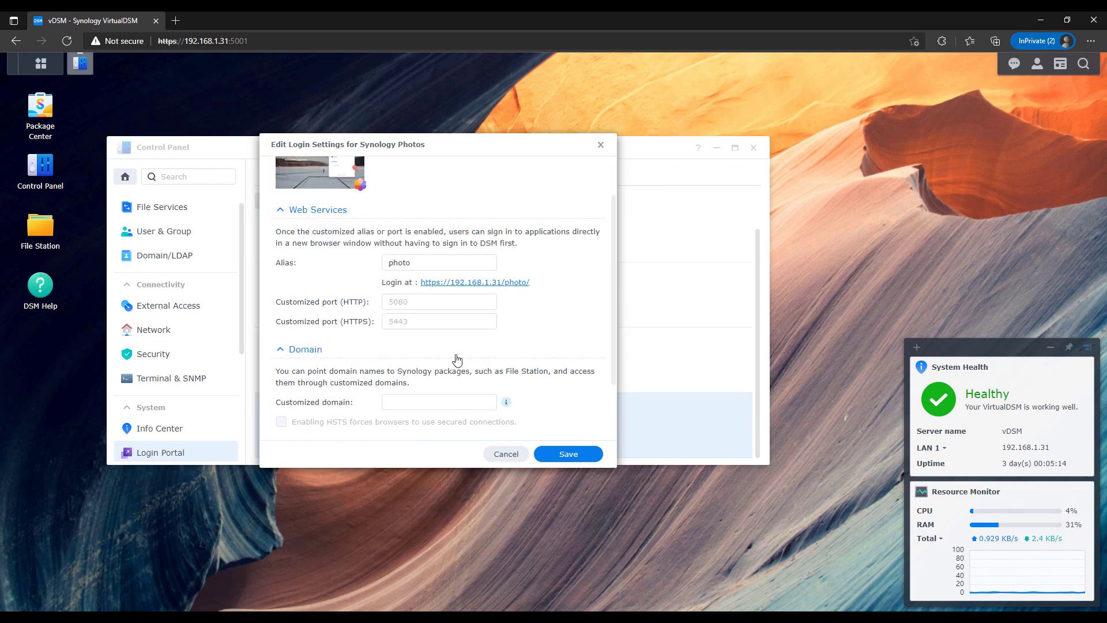
click(470, 324)
scroll(533, 340, up, 1)
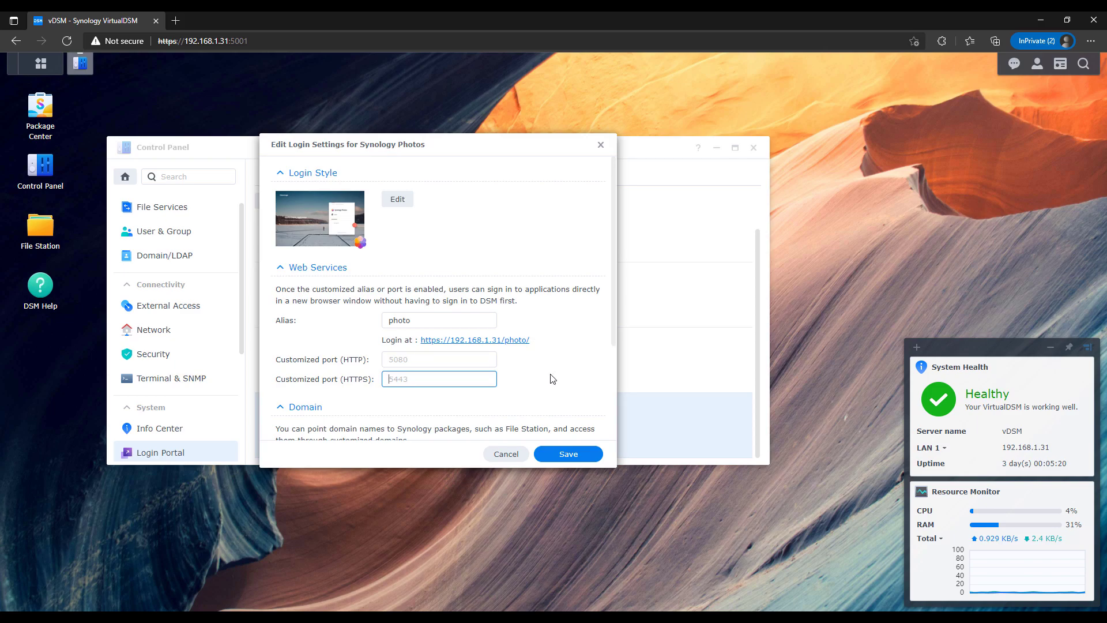
text(7005)
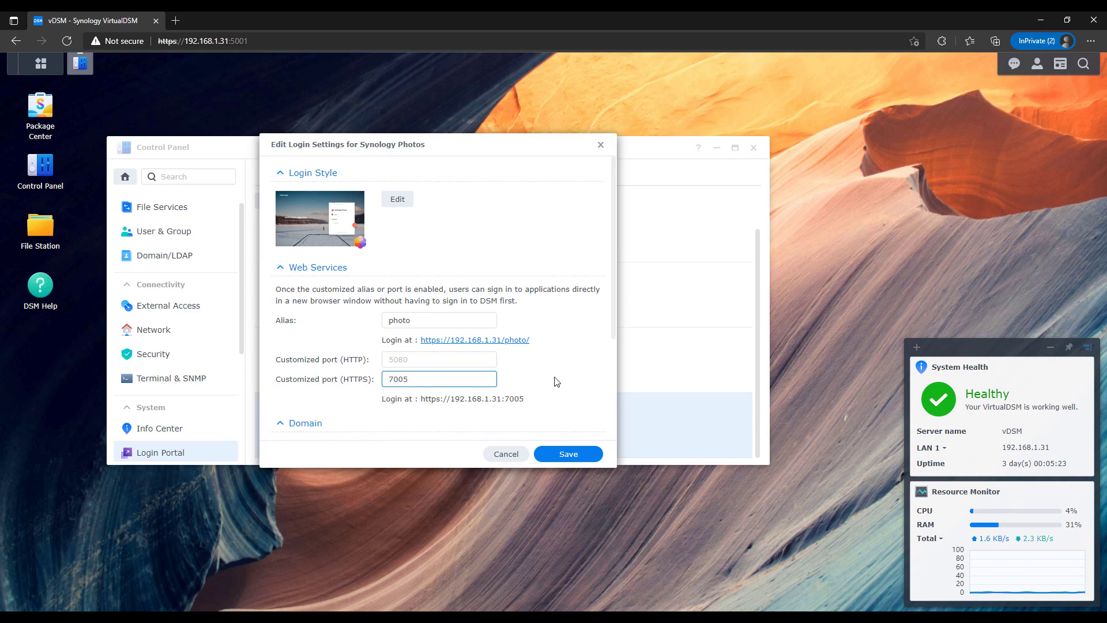
key(BackSpace)
text(4)
click(580, 388)
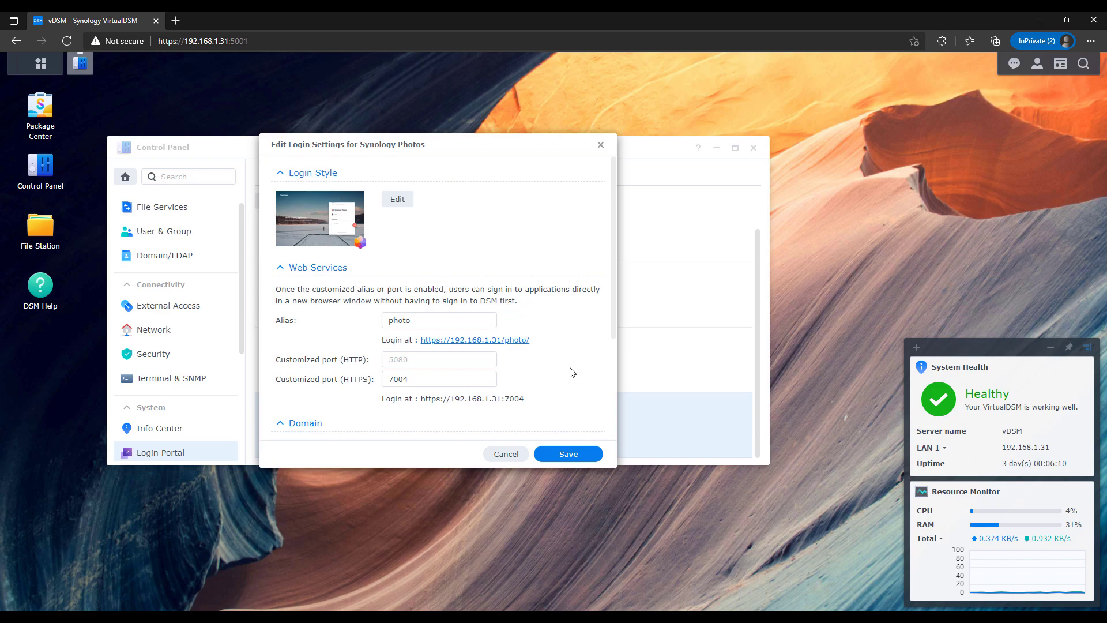
scroll(572, 372, down, 3)
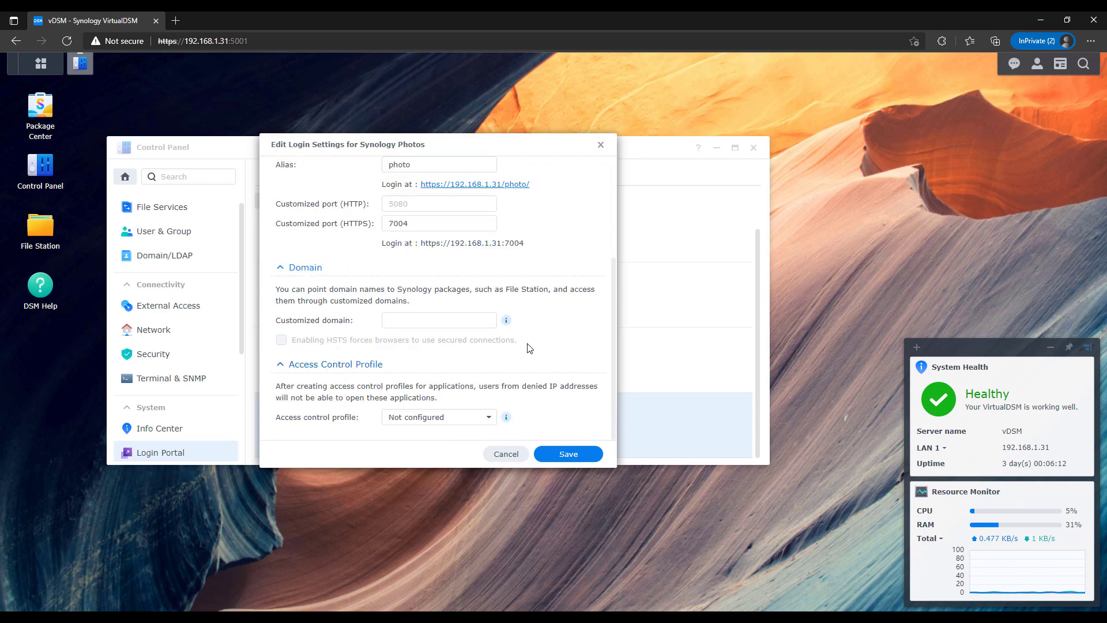
mouse_move(508, 326)
mouse_move(507, 418)
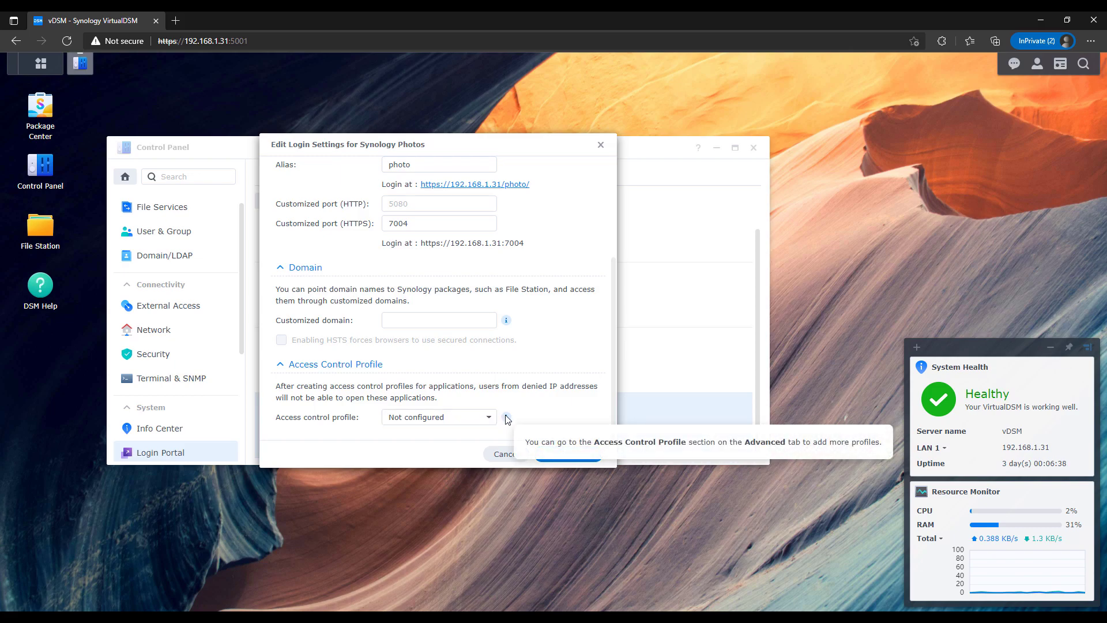
Create a new access control profile with an Allow rule for 192.168.1.0/24.
click(452, 418)
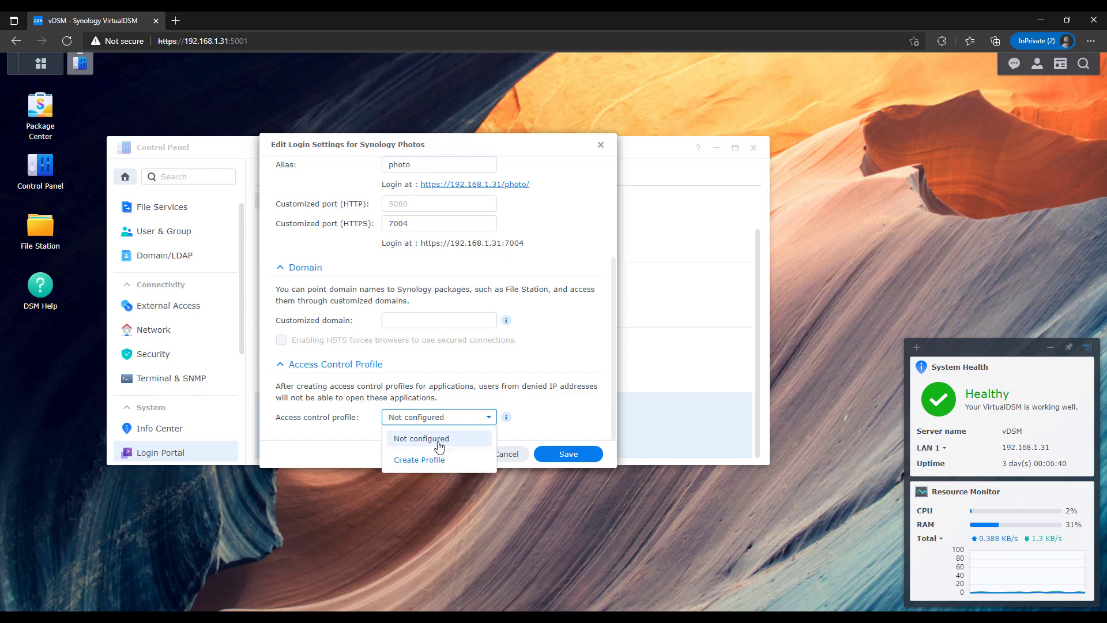
click(433, 460)
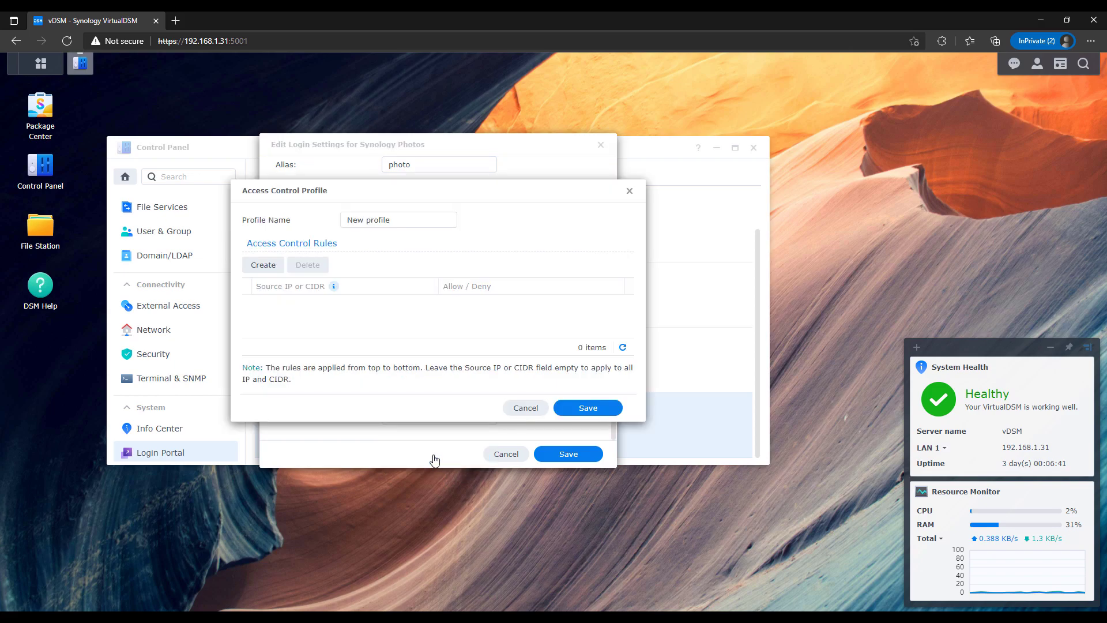
click(264, 267)
click(297, 302)
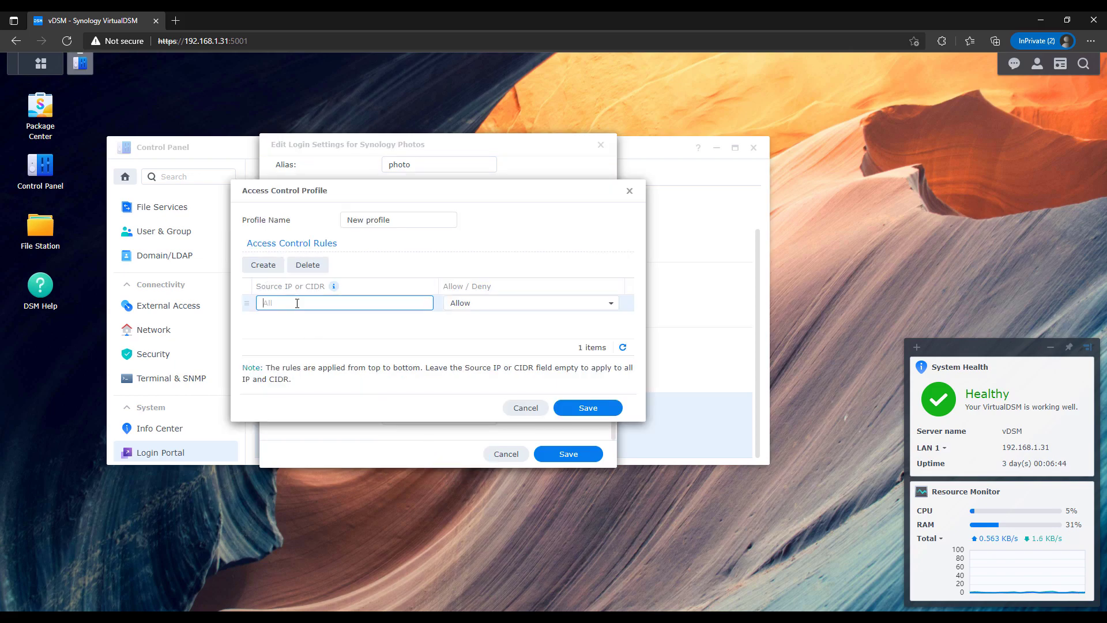
text(192.16)
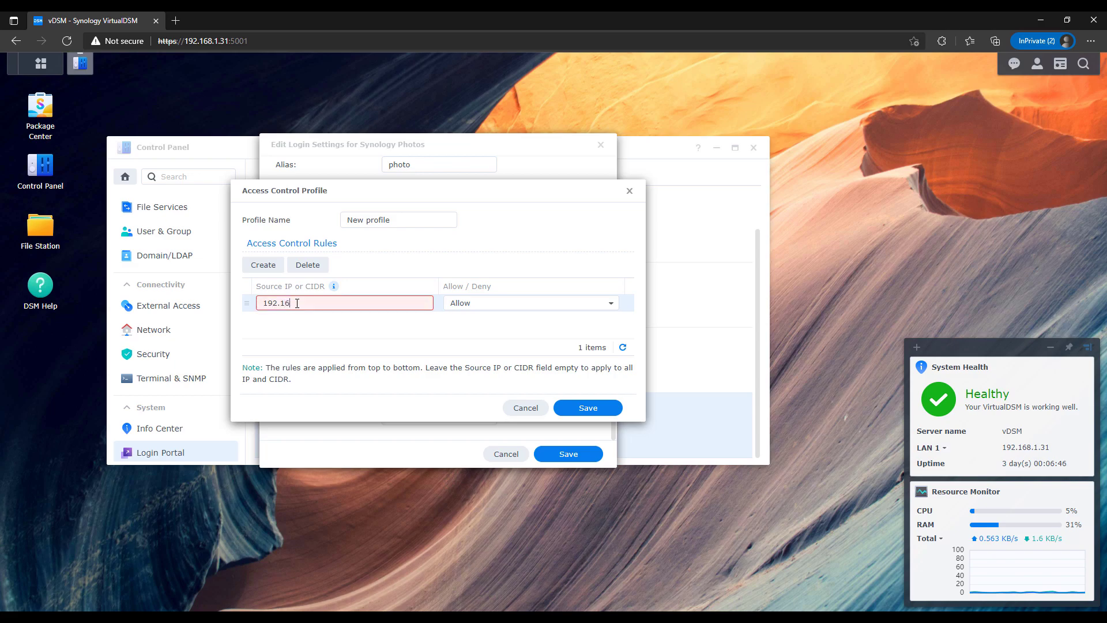
text(8.1.0/24)
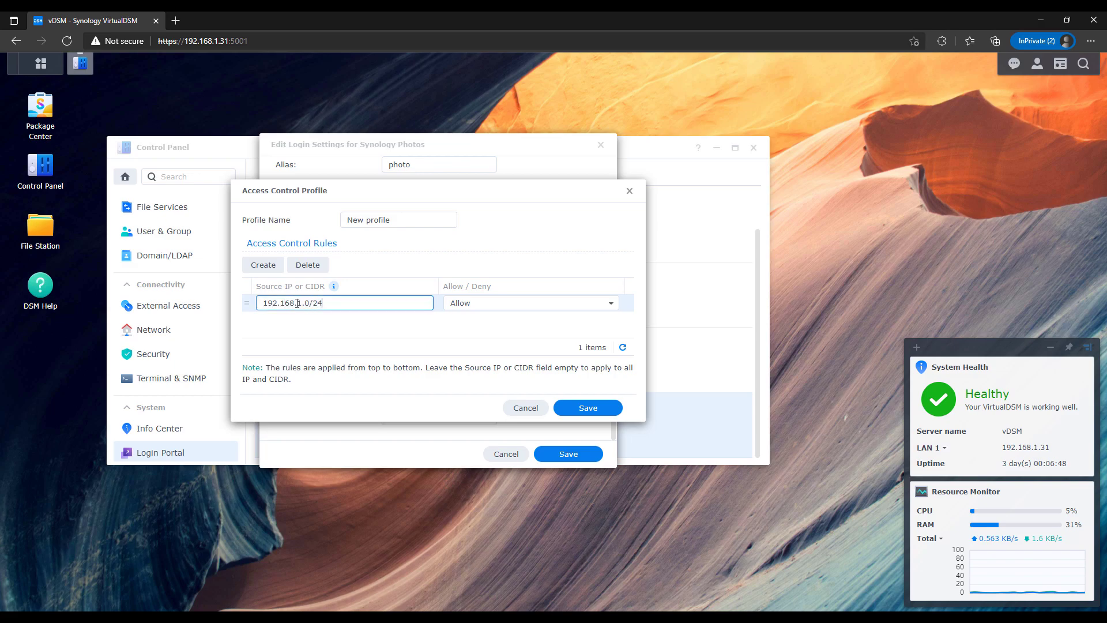
Add a second rule to the profile that denies all other addresses.
click(266, 266)
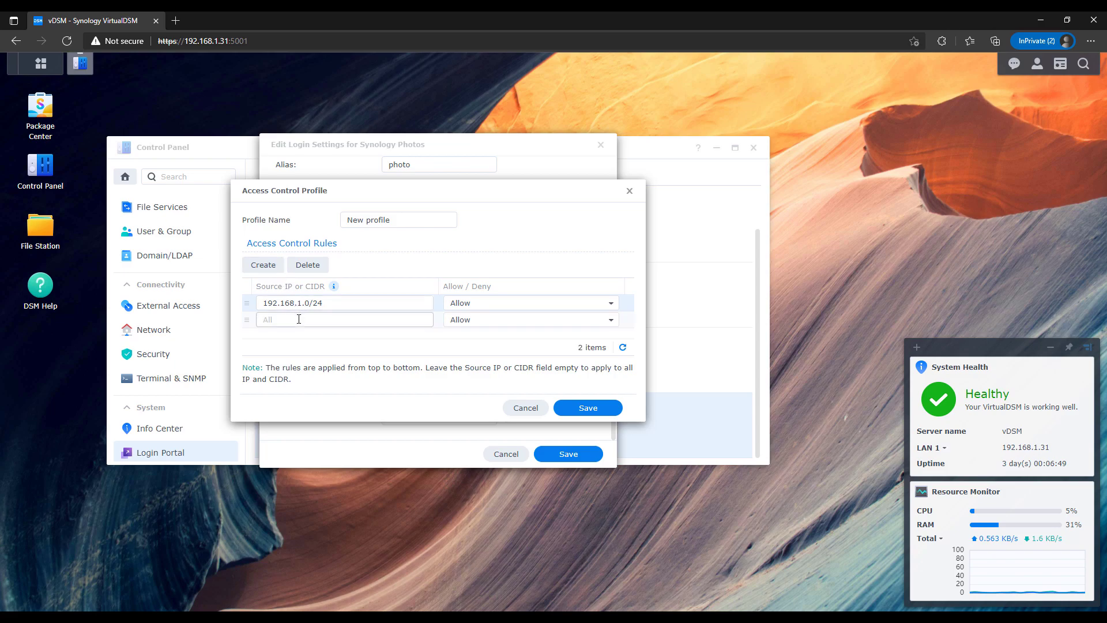
click(299, 319)
click(460, 320)
click(463, 356)
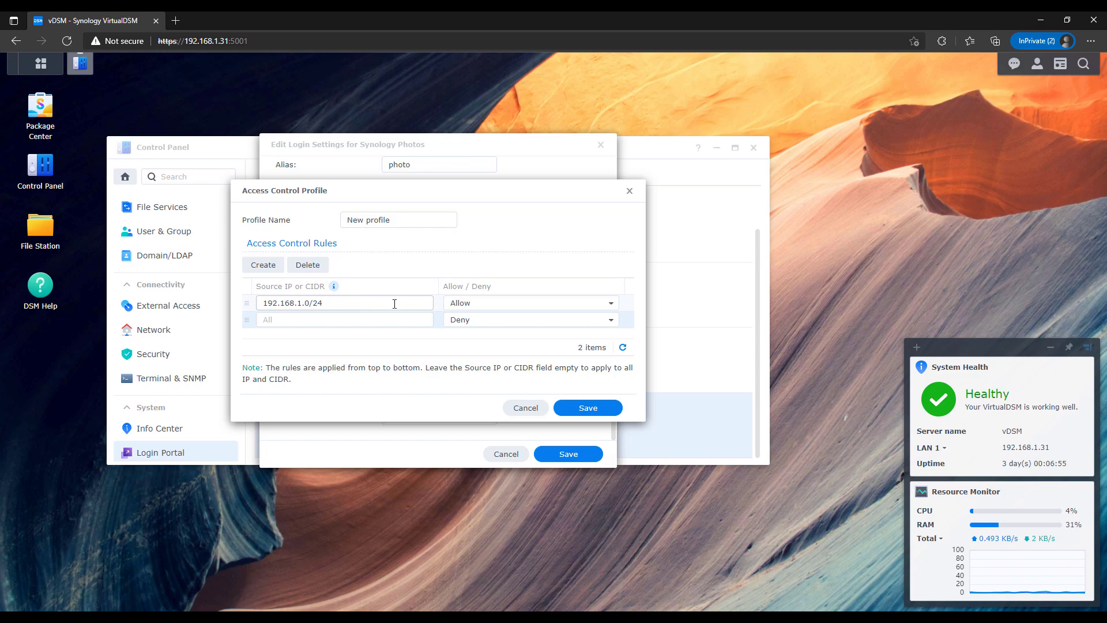
mouse_move(335, 289)
Rename the access control profile from 'New profile' to 'Photos'.
click(351, 221)
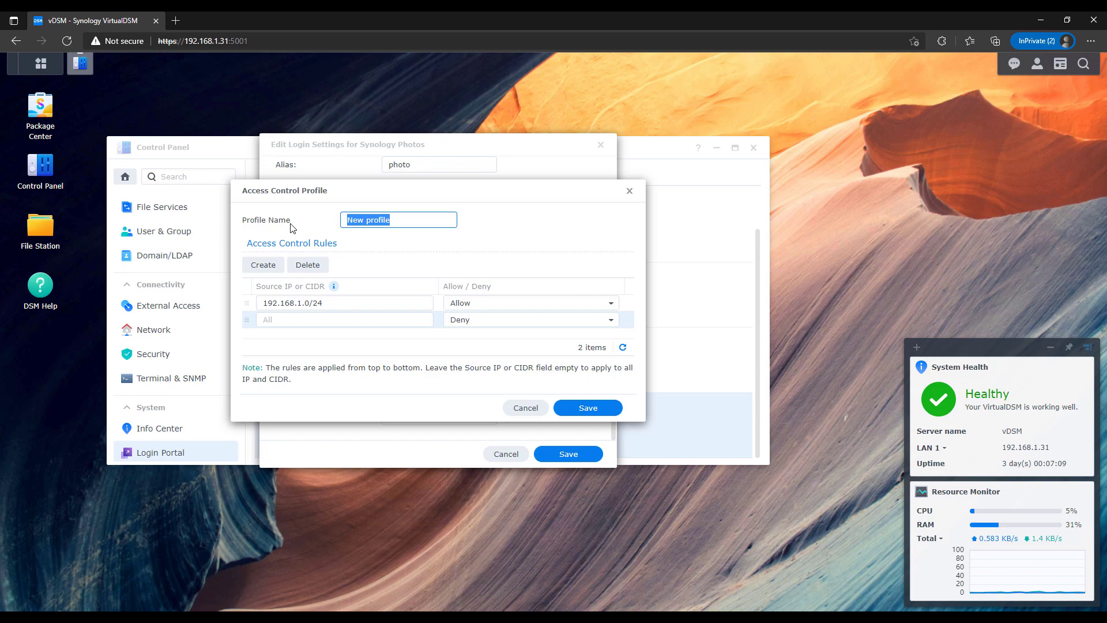
text(Photos)
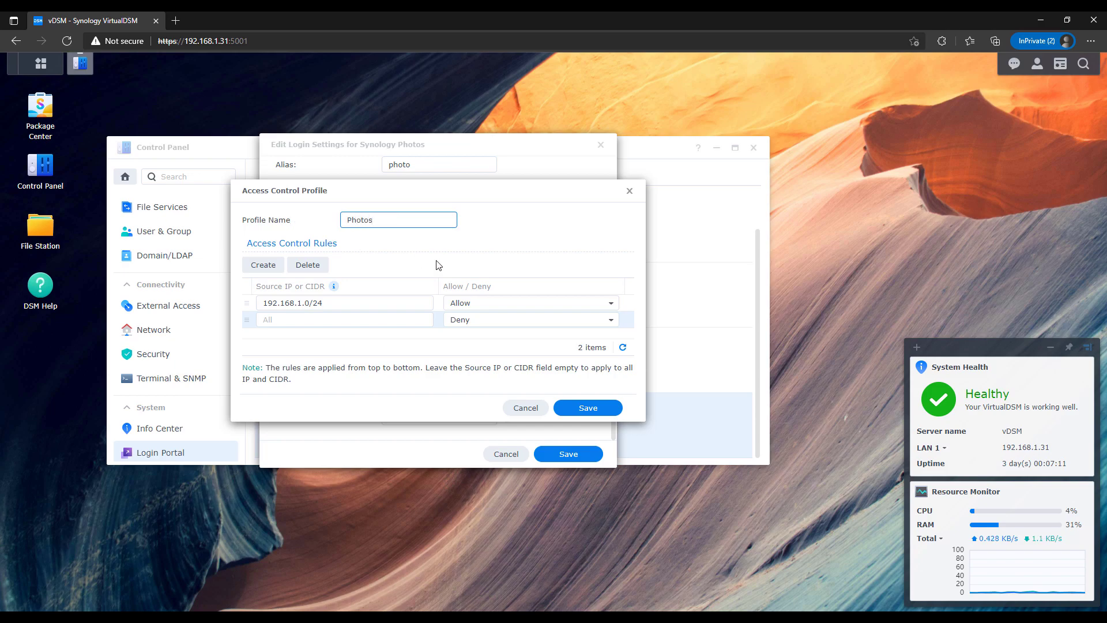
click(516, 241)
Save the Photos profile and login settings, then review the Advanced tab's profiles and reverse proxy rules.
click(588, 408)
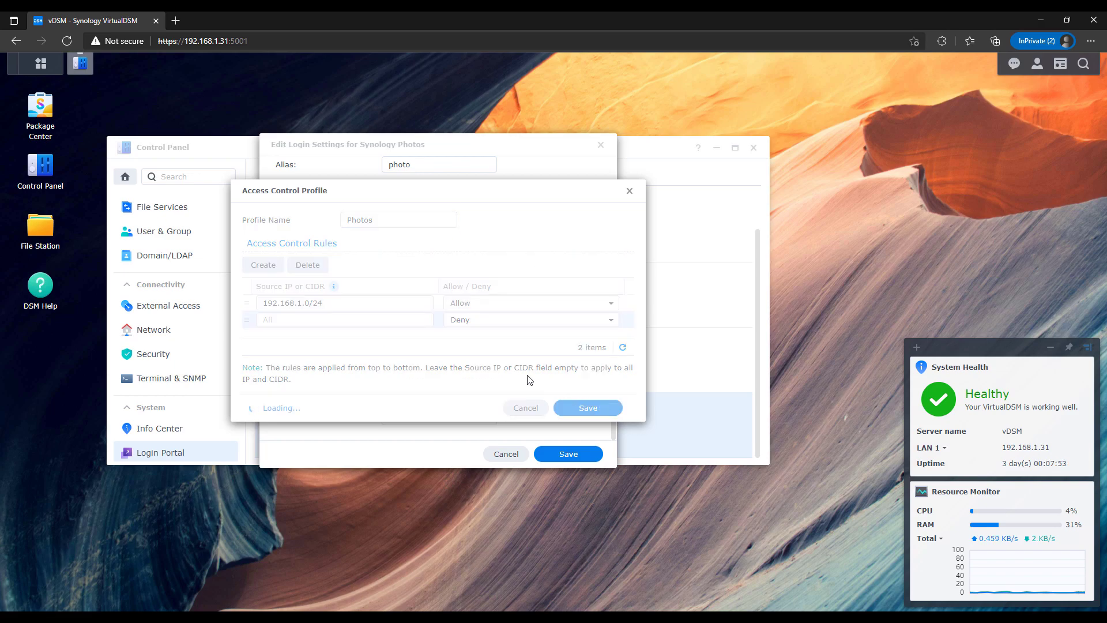
click(568, 453)
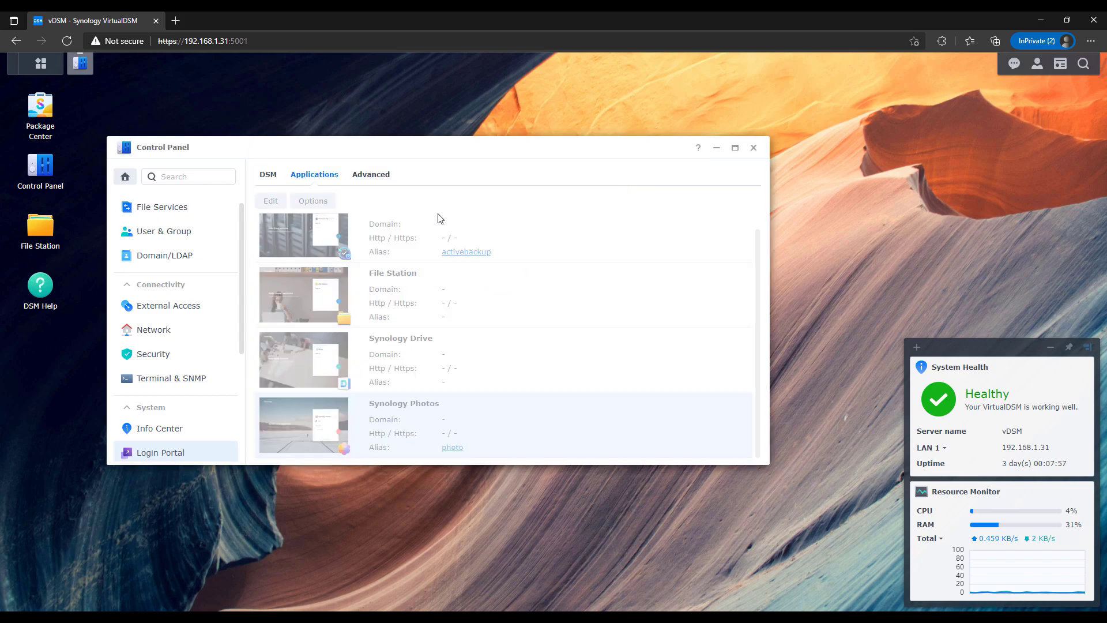
click(377, 180)
click(329, 305)
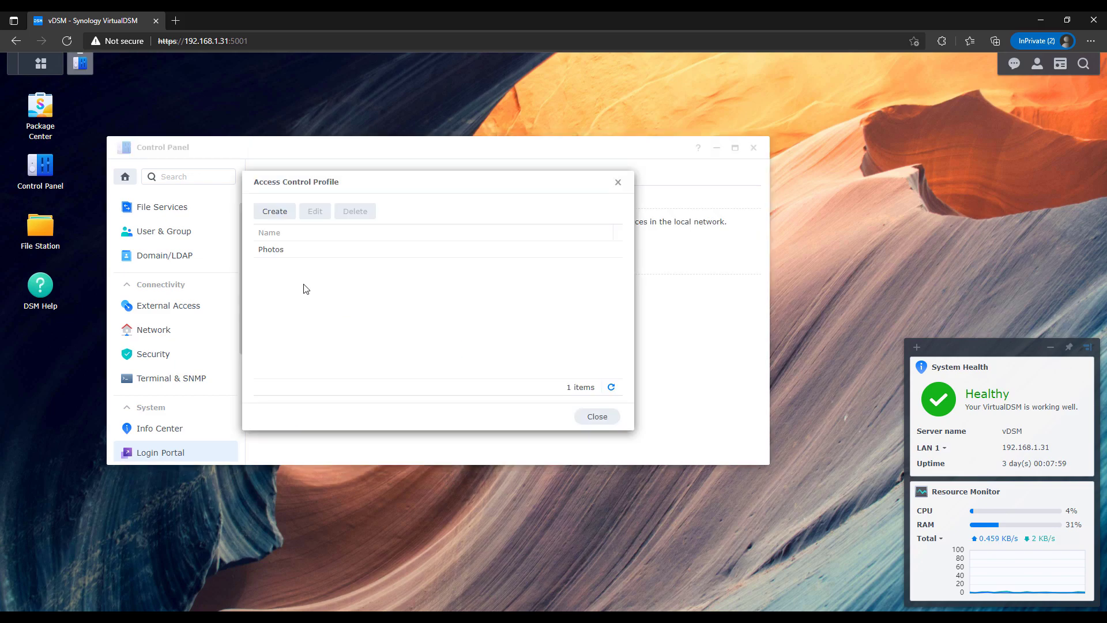
click(595, 417)
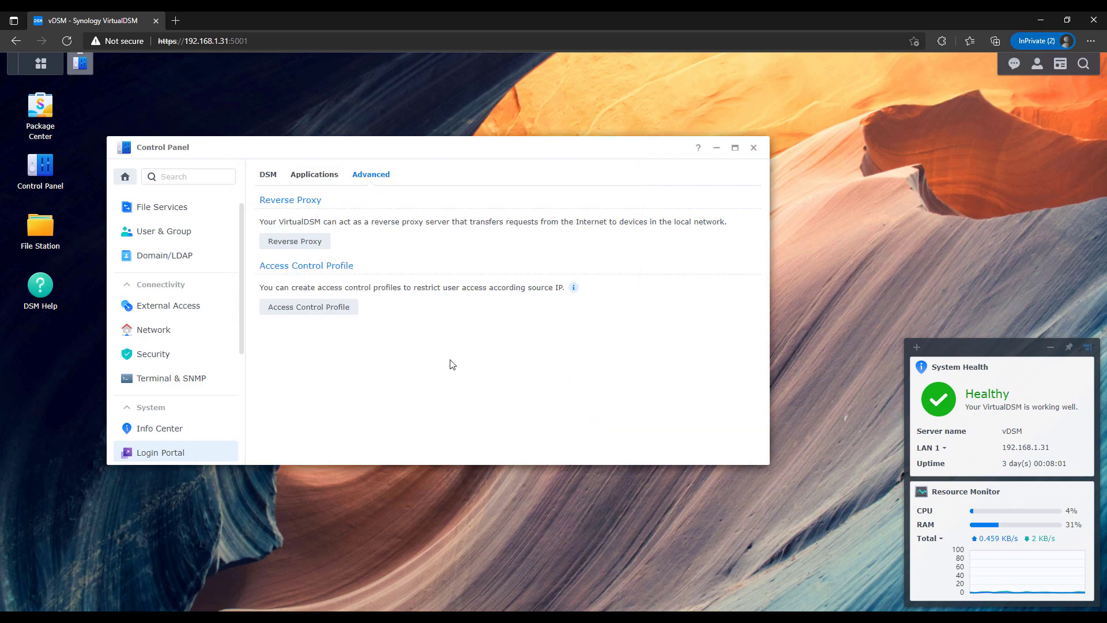
click(299, 246)
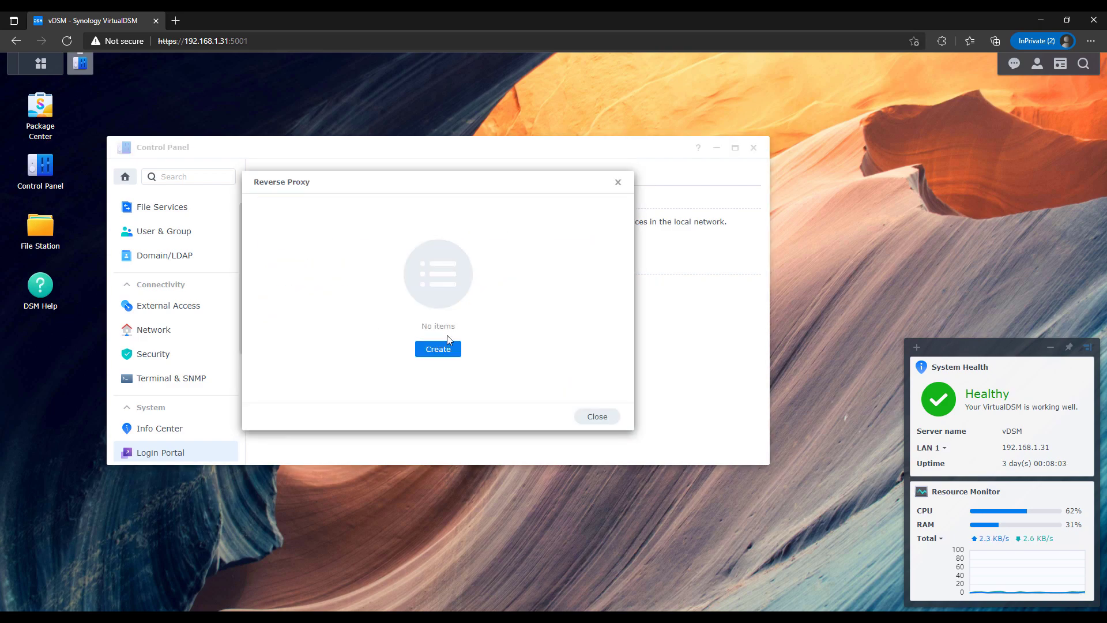
click(609, 418)
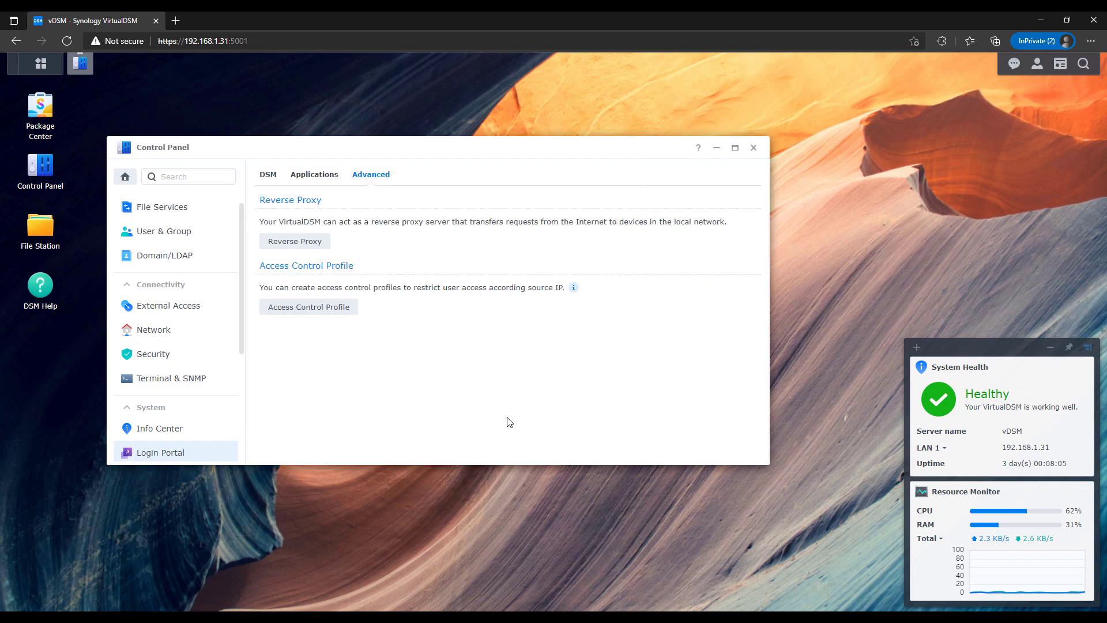
click(320, 182)
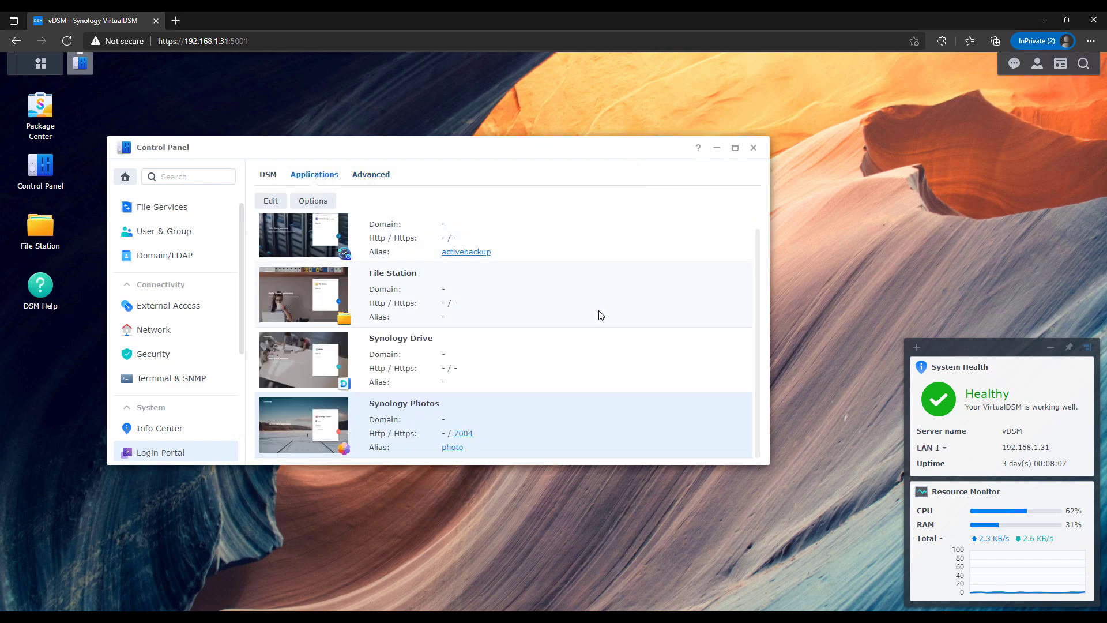
scroll(605, 335, up, 1)
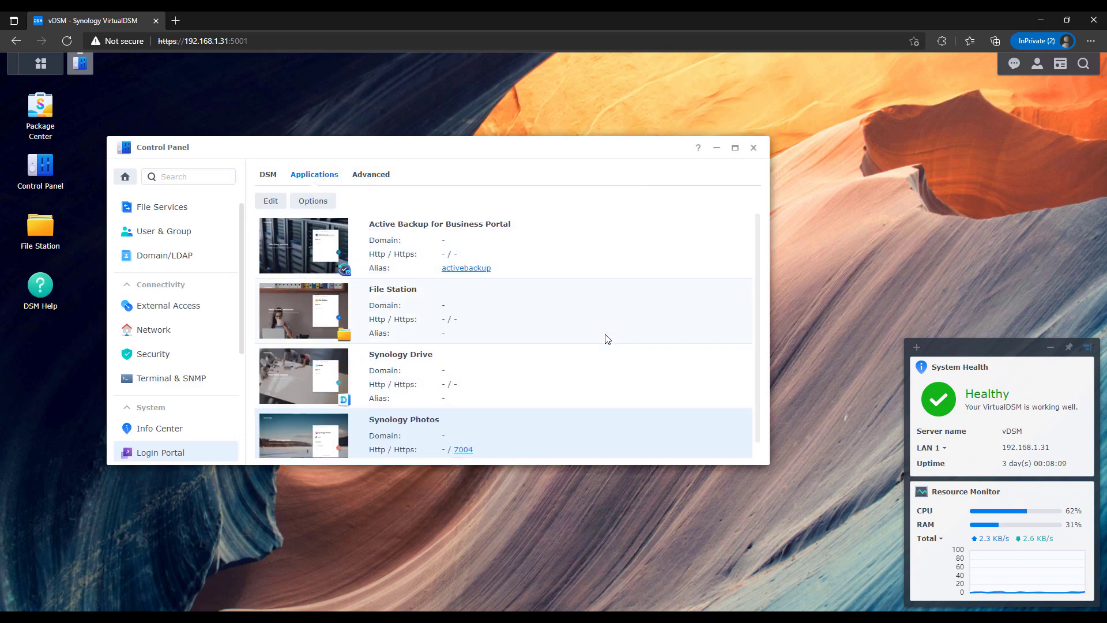